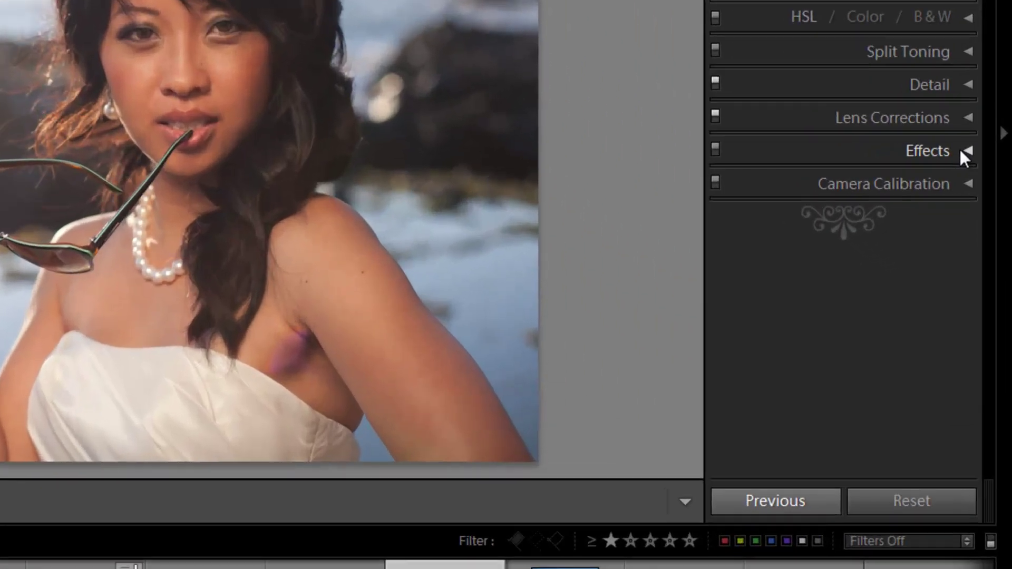
- Expand the Effects panel and show the three Post-Crop Vignetting style choices
left_click(988, 266)
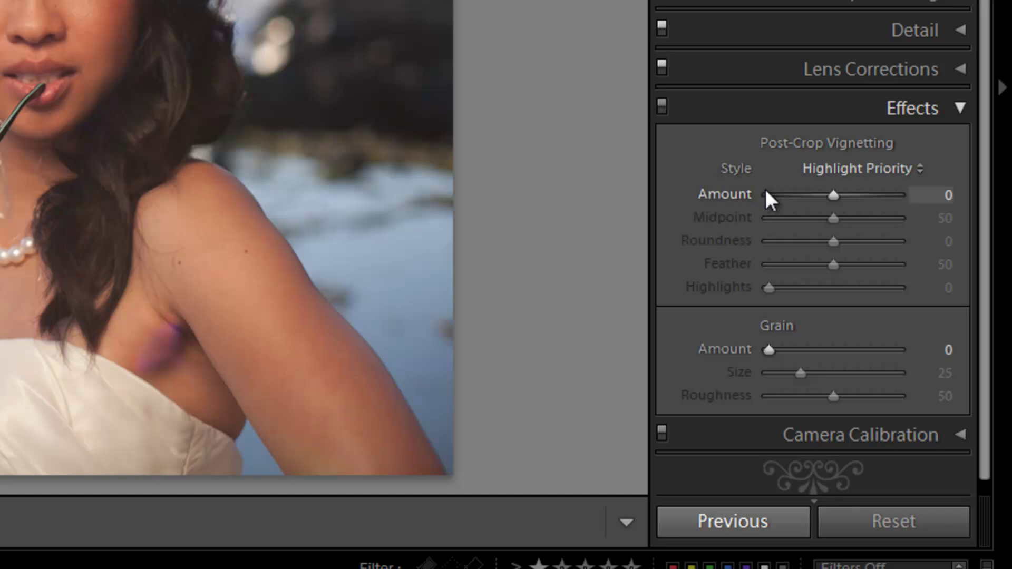
left_click(841, 167)
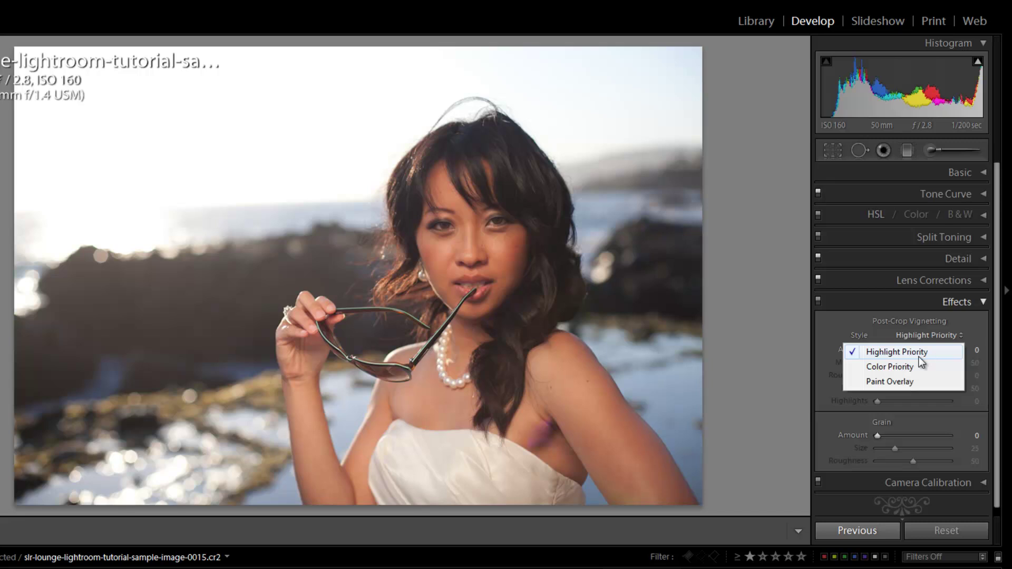
left_click(920, 388)
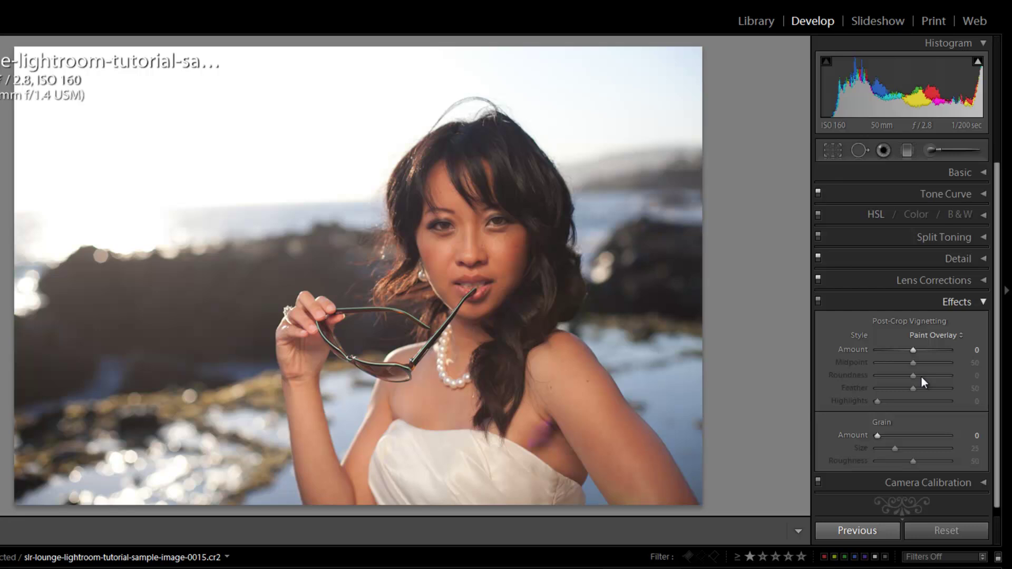
left_click(933, 338)
left_click(906, 351)
- Sweep the vignette Amount from dark to white, leave it at -100, then push Midpoint to 100
left_click_drag(904, 349, 872, 350)
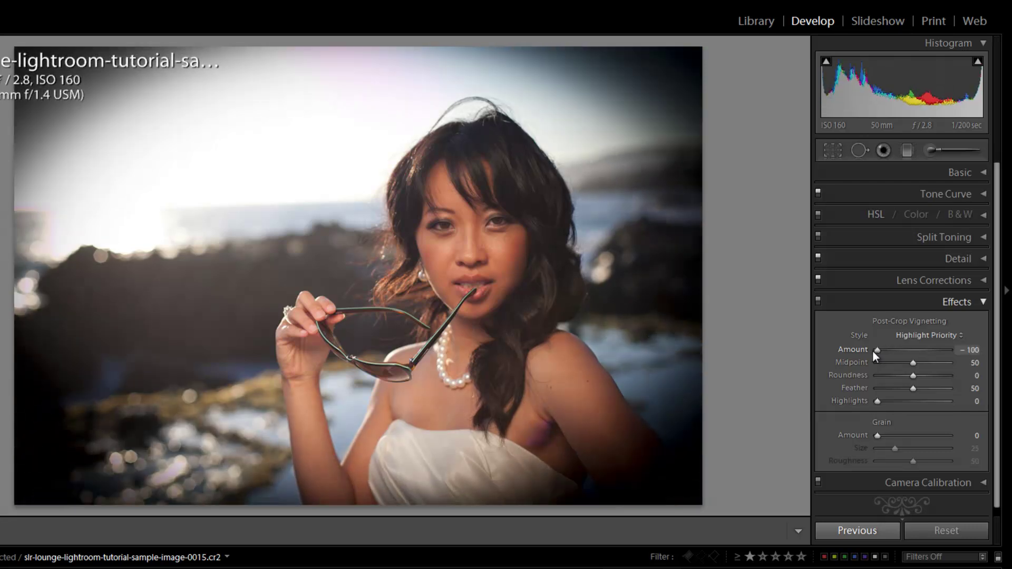
left_click_drag(872, 350, 845, 356)
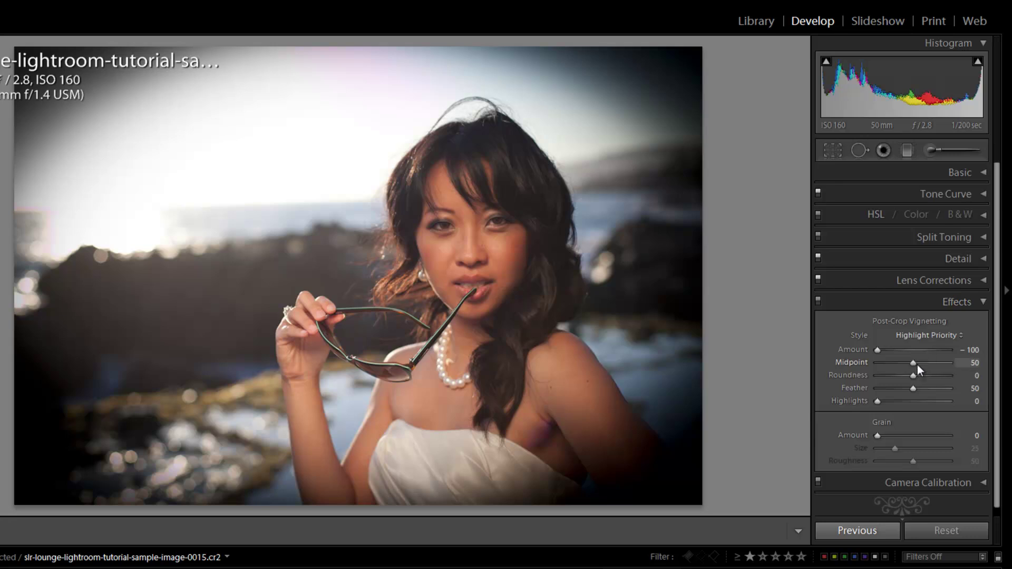
left_click_drag(915, 364, 956, 371)
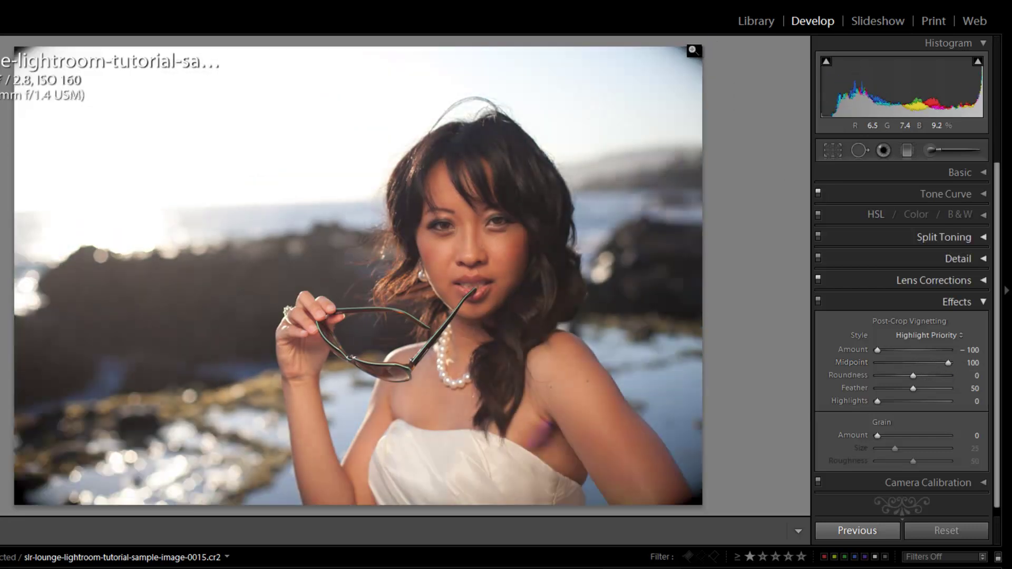
- Reset the vignette Midpoint and set it to 26, then try Roundness extremes and settle at -30
double_click(948, 363)
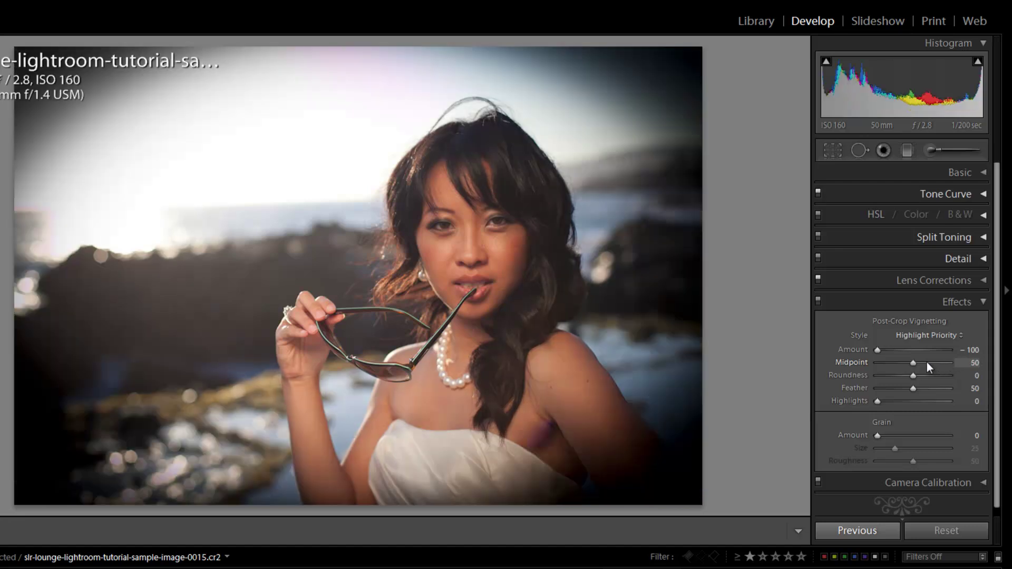
left_click_drag(927, 362, 897, 360)
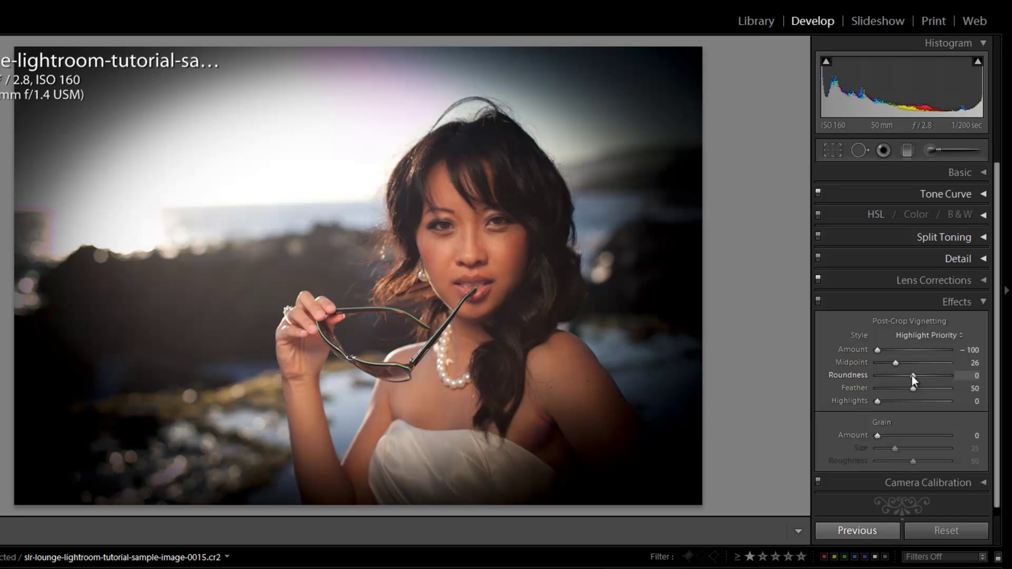
left_click_drag(912, 376, 882, 378)
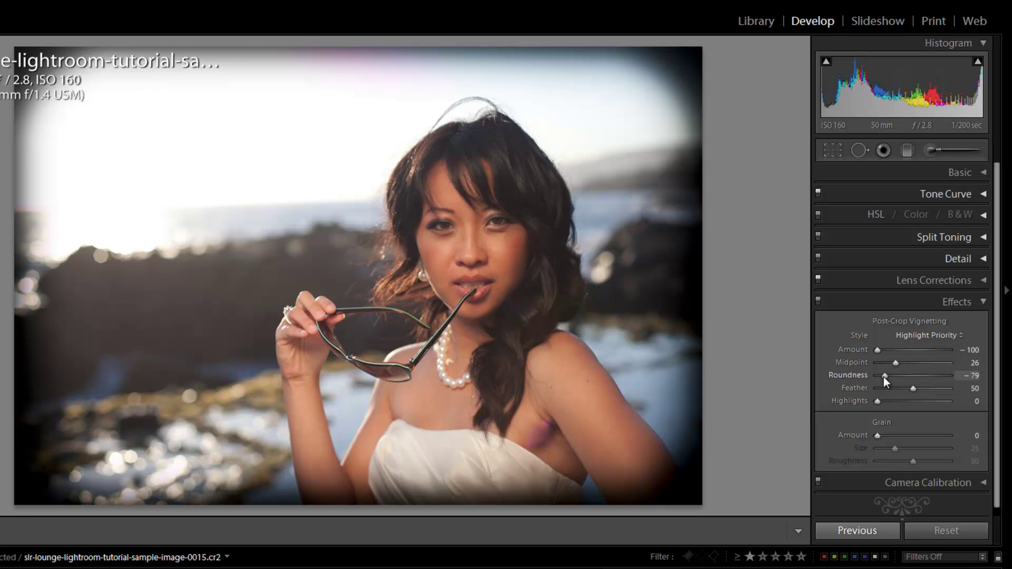
left_click_drag(883, 377, 879, 376)
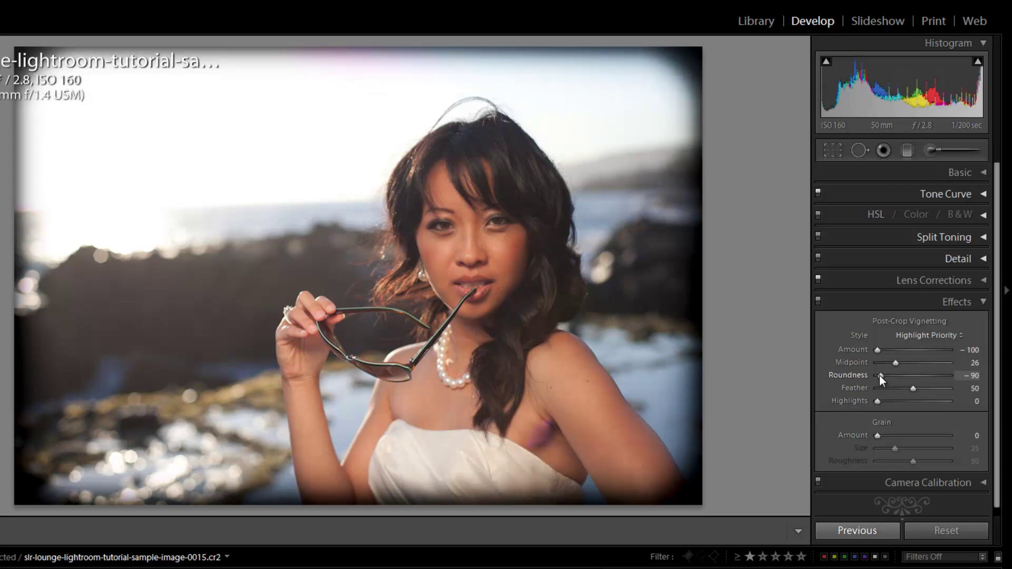
left_click_drag(880, 375, 954, 389)
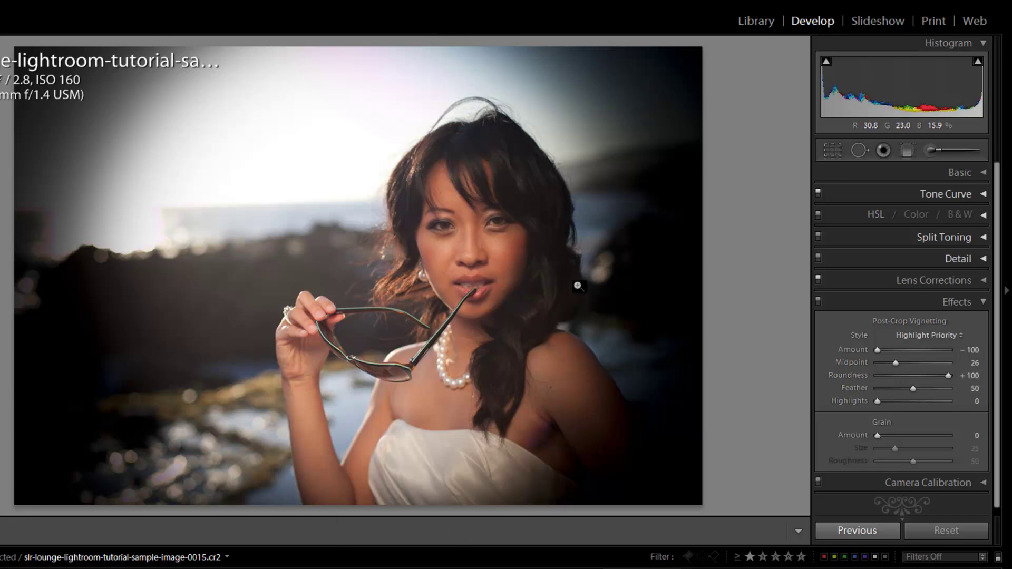
left_click_drag(952, 376, 914, 376)
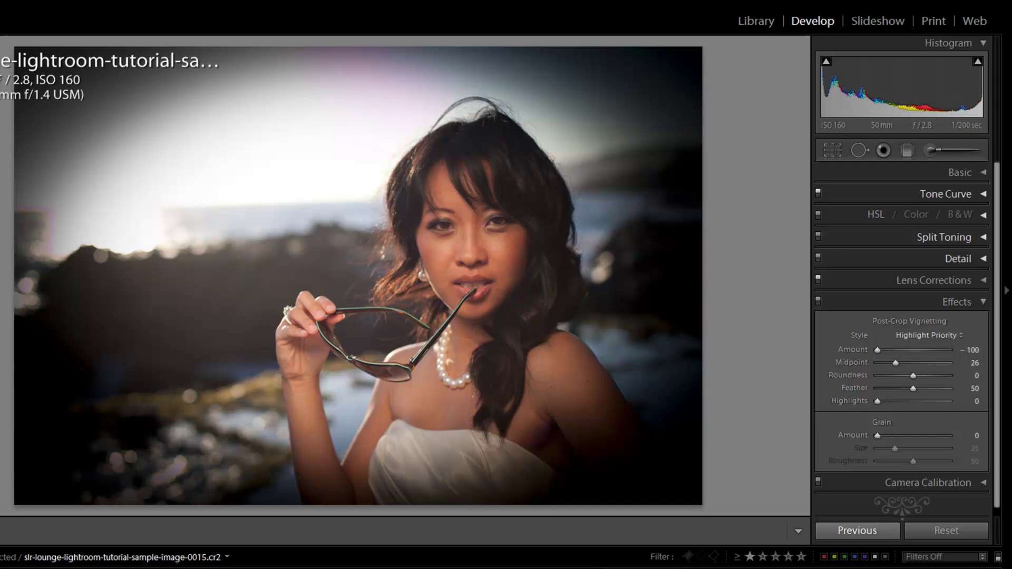
left_click_drag(910, 373, 901, 372)
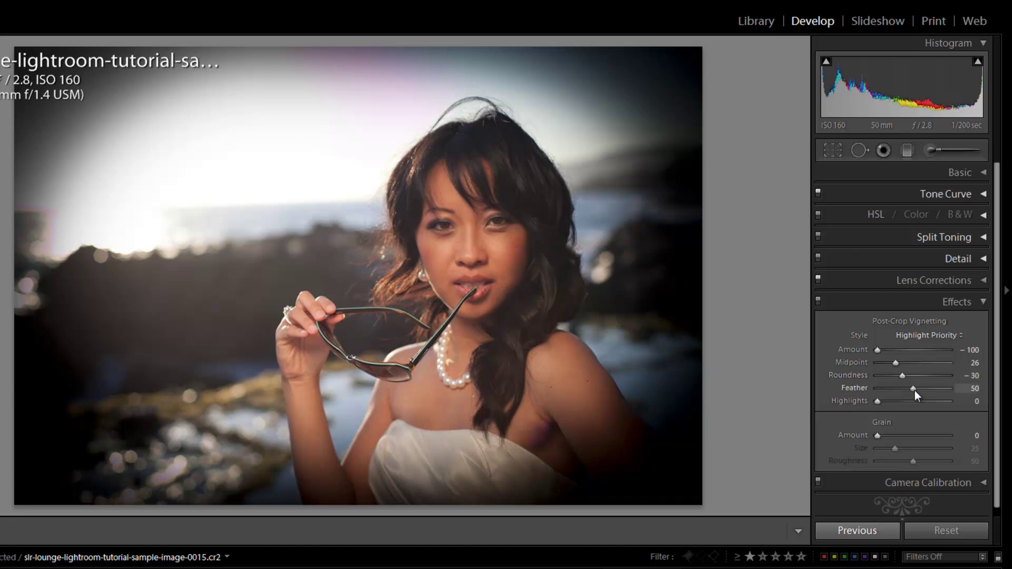
- Try vignette Feather at 0 and 100, reset it, then settle on Feather 64
left_click_drag(915, 391, 875, 389)
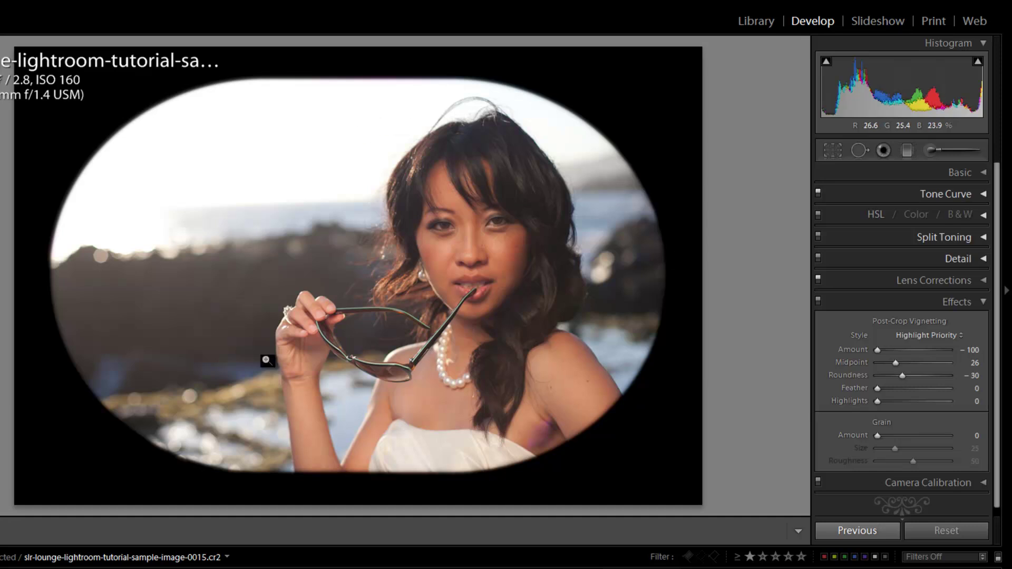
left_click_drag(878, 392, 983, 400)
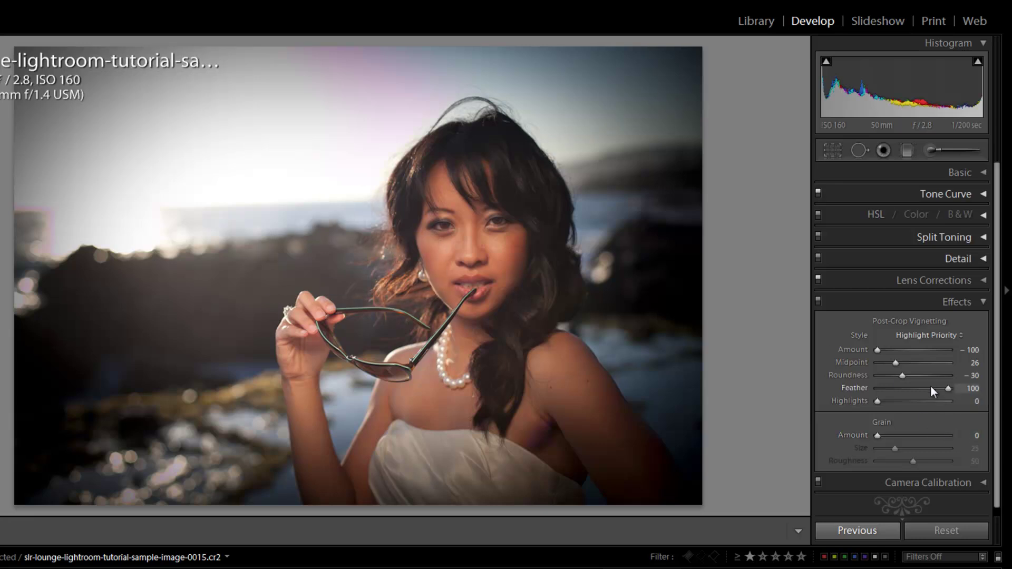
double_click(950, 391)
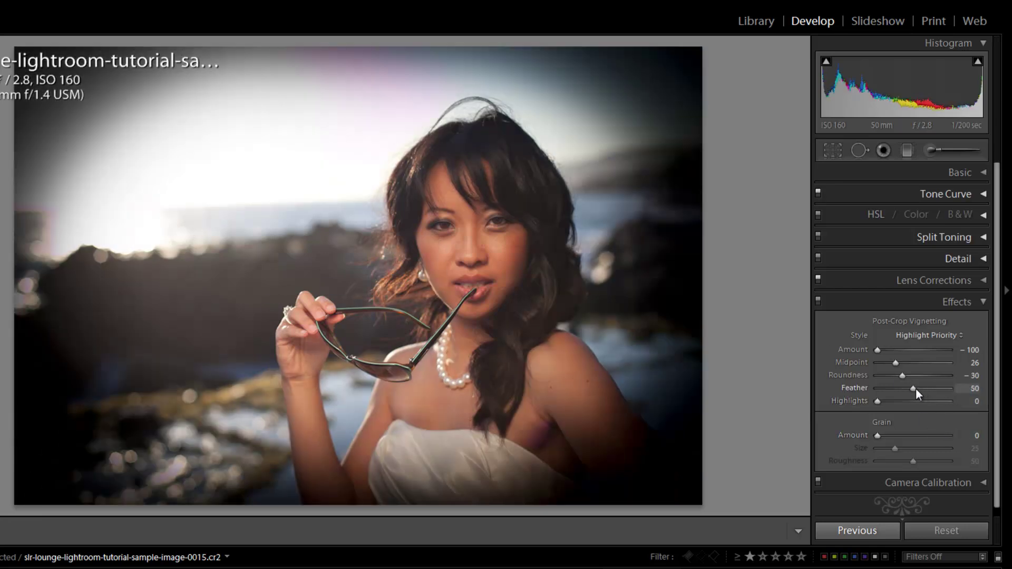
left_click_drag(912, 391, 922, 390)
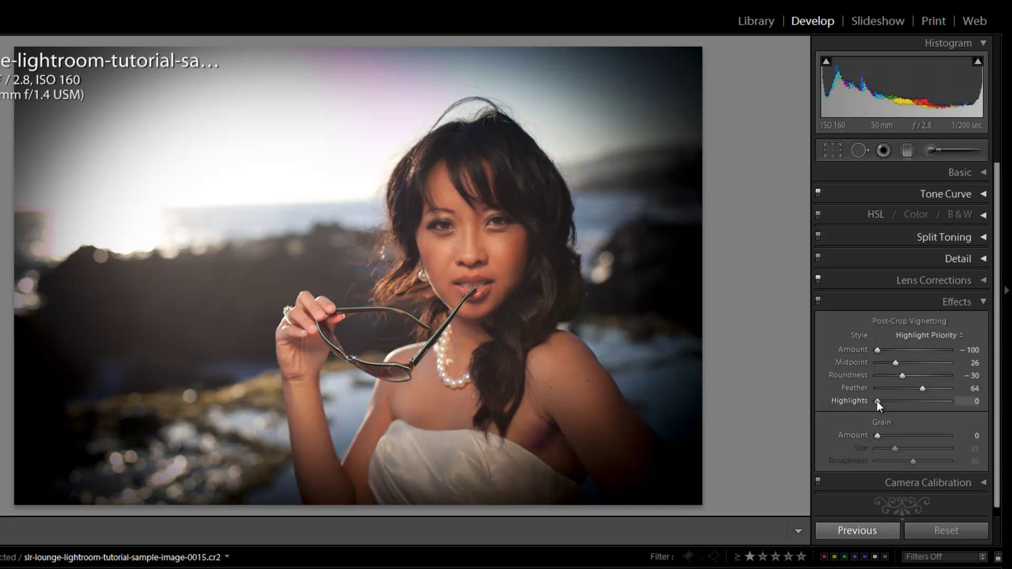
left_click_drag(879, 403, 881, 404)
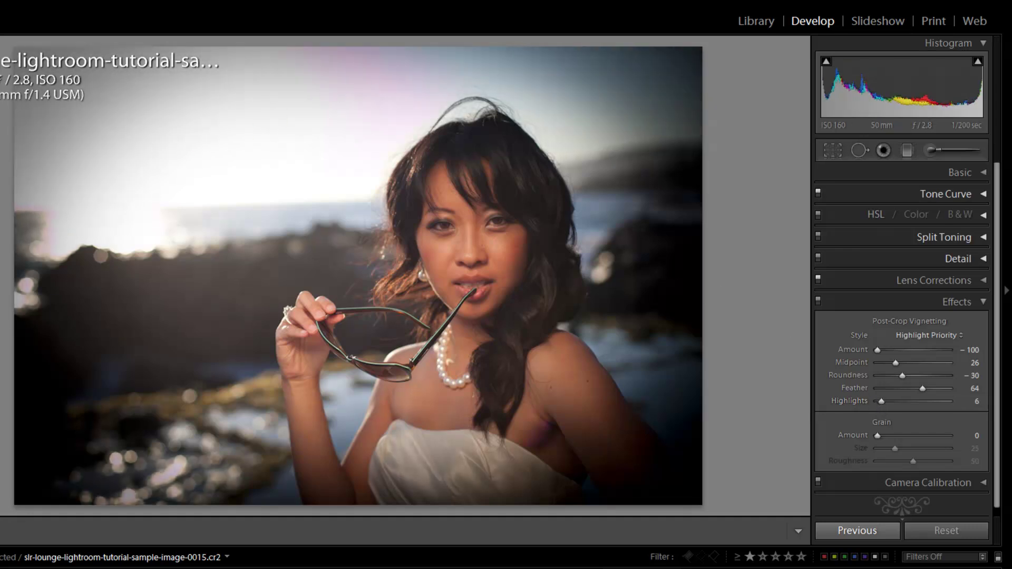
left_click_drag(884, 401, 947, 412)
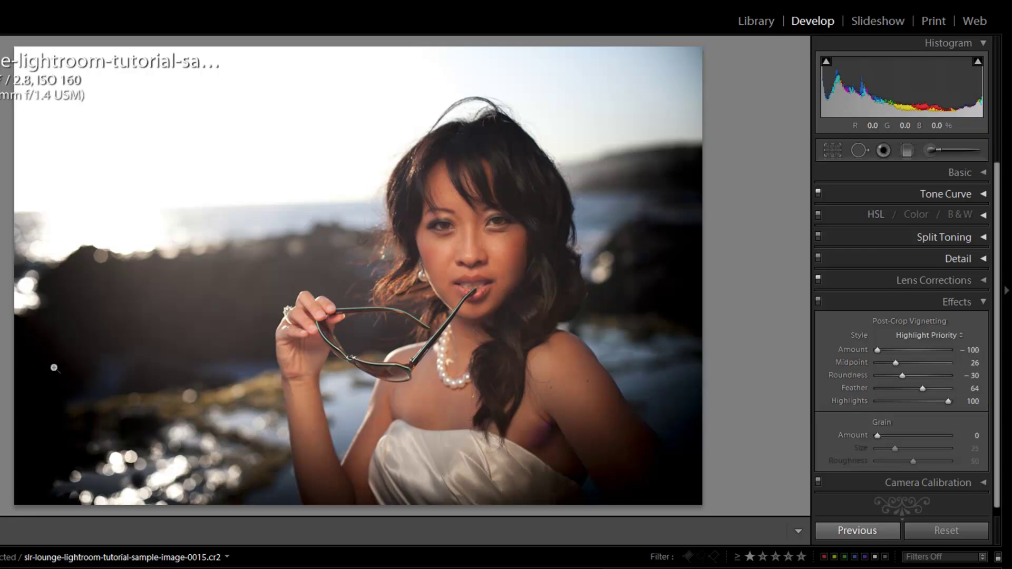
double_click(924, 401)
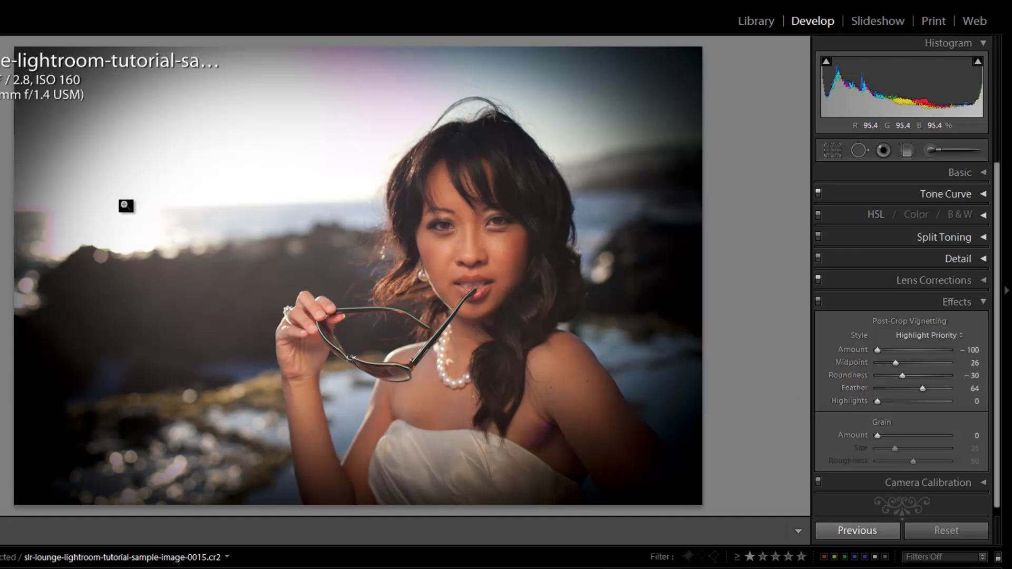
- Try Color Priority and Highlight Priority, choose Paint Overlay, and undo the last roundness change
left_click(936, 335)
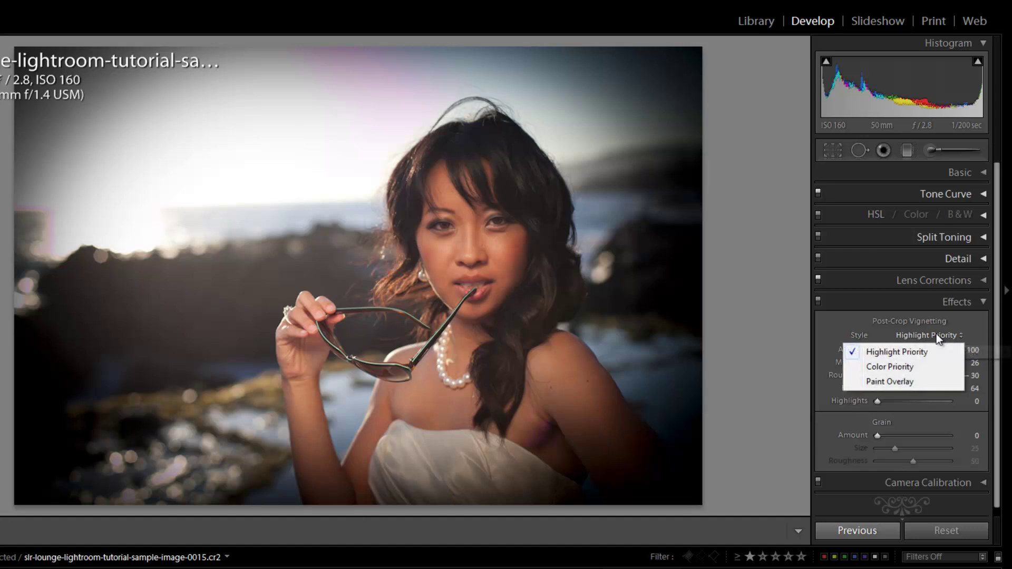
left_click(895, 367)
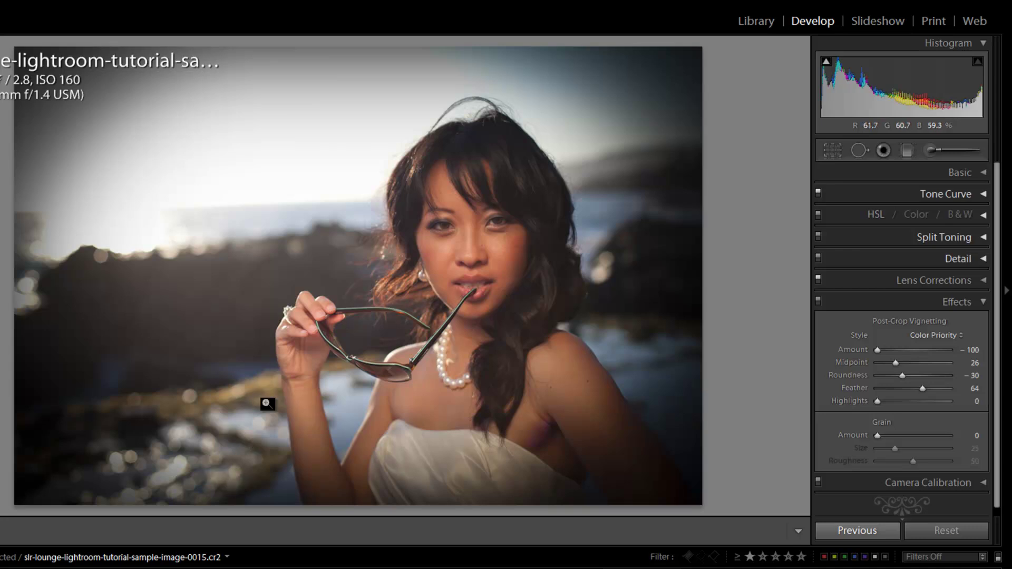
left_click(947, 335)
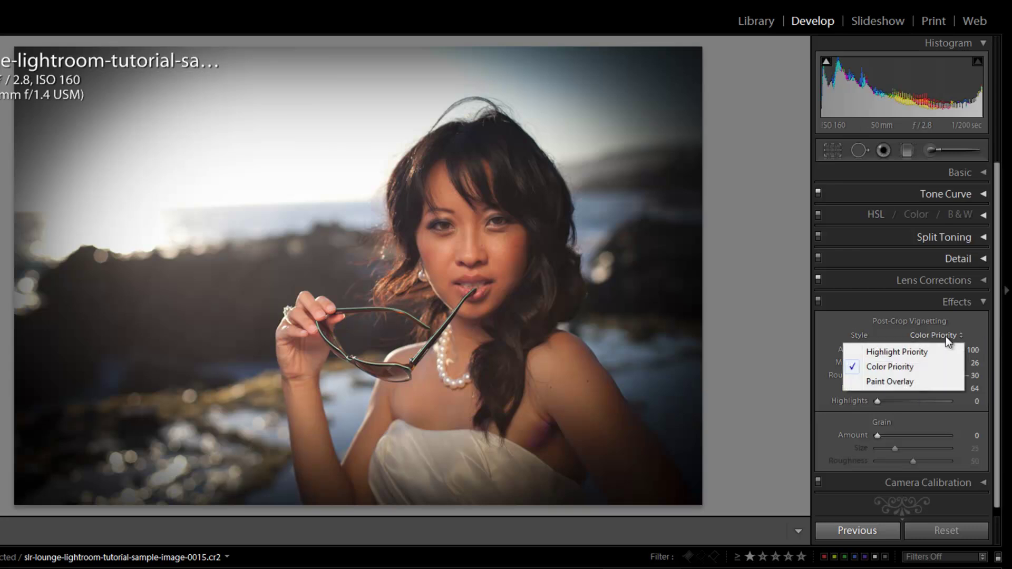
left_click(946, 336)
left_click(945, 336)
left_click(924, 334)
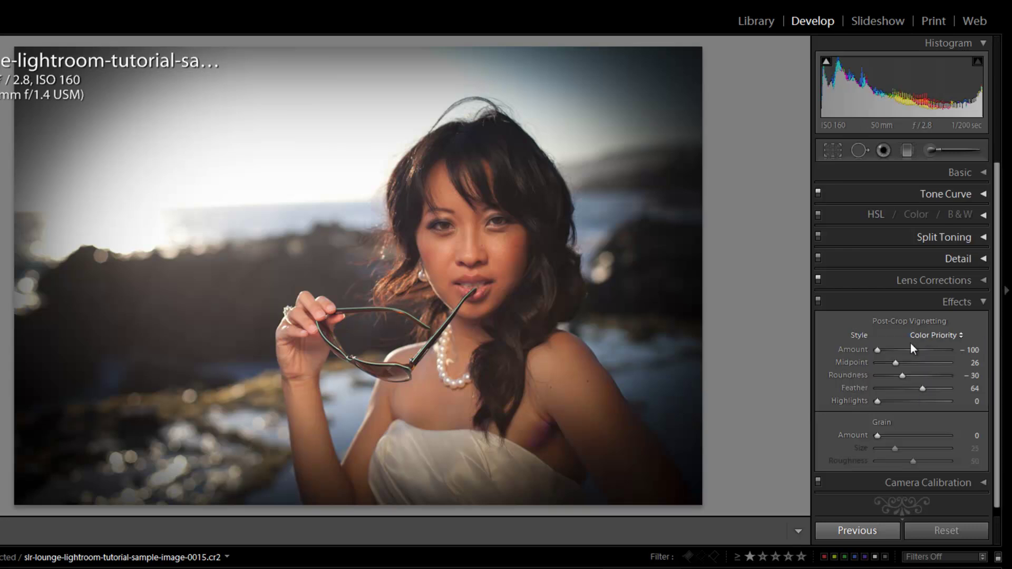
left_click(922, 337)
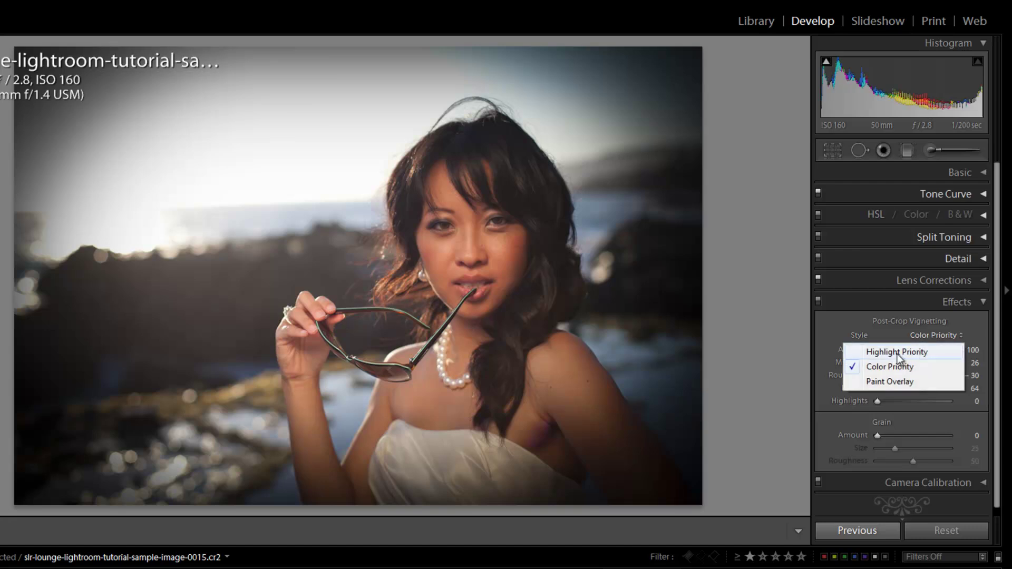
left_click(897, 352)
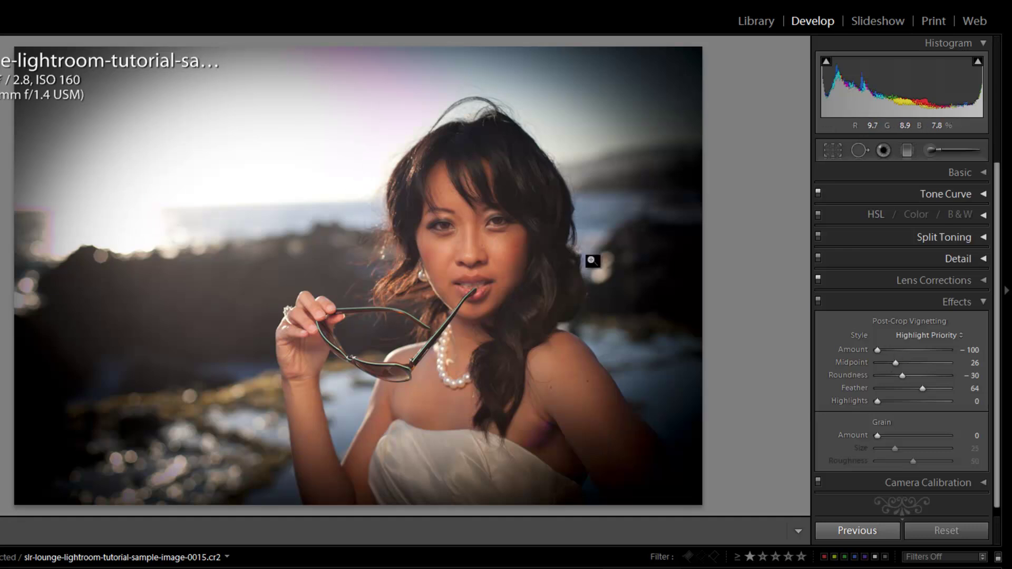
left_click(913, 338)
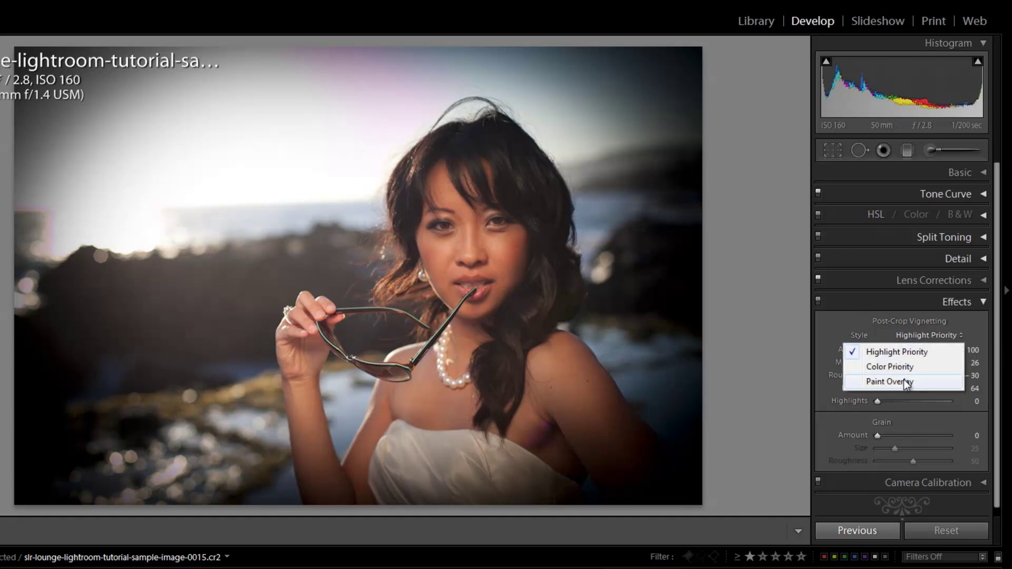
left_click(896, 381)
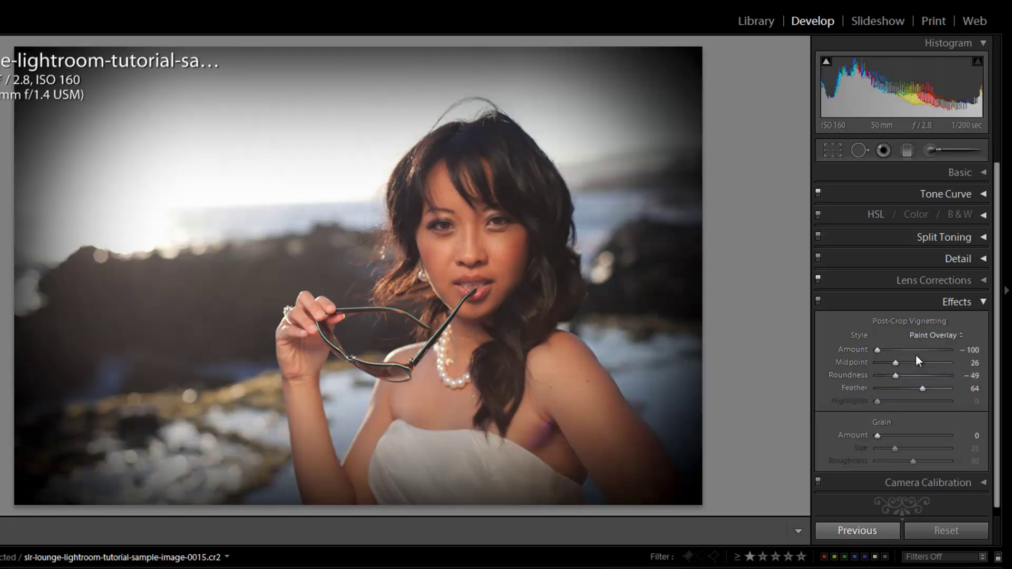
key("ctrl+z")
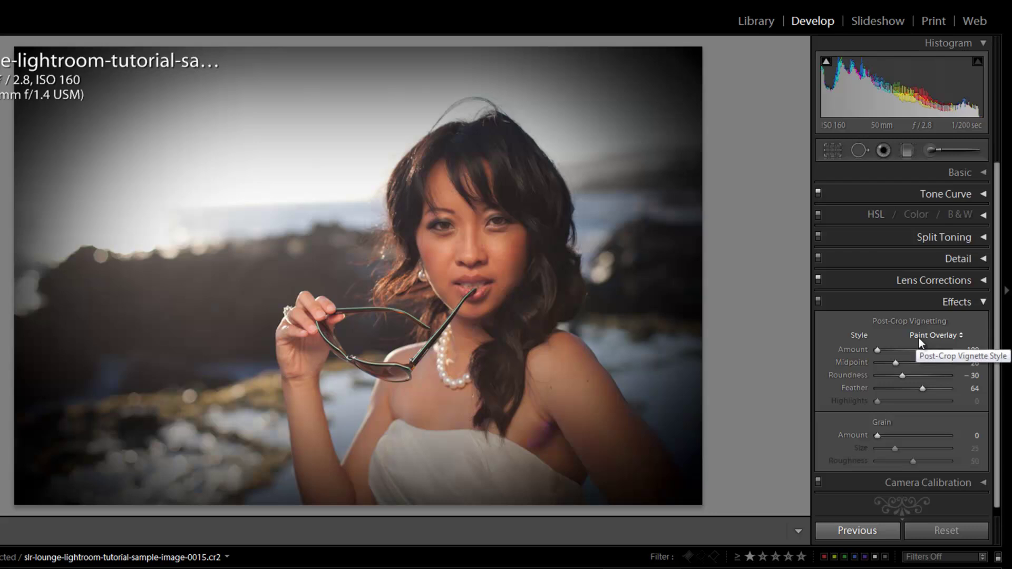
- Alt-reset Post-Crop Vignetting to Highlight Priority, Amount 0, Midpoint 50, Feather 50
key("alt")
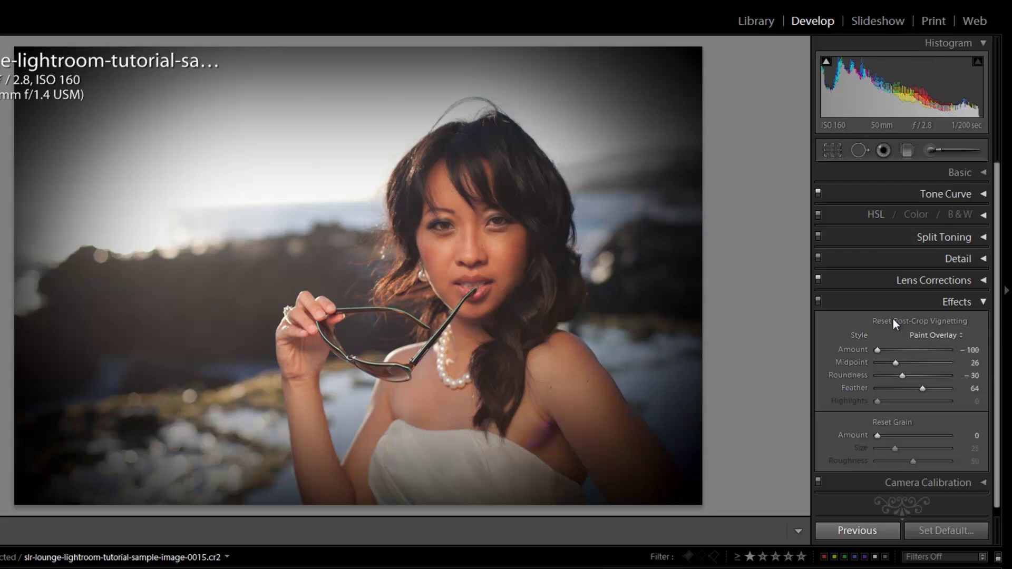
left_click(893, 320, "alt")
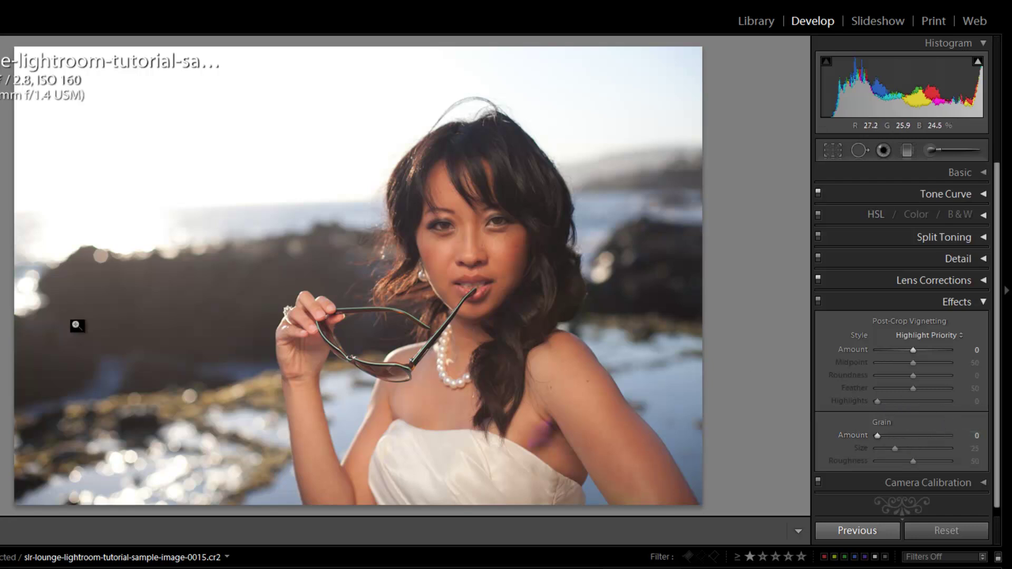
- Viewing the hand at 1:1, add film grain at Amount 54, Size 69, Roughness 50, then return to Fit
left_click(501, 289)
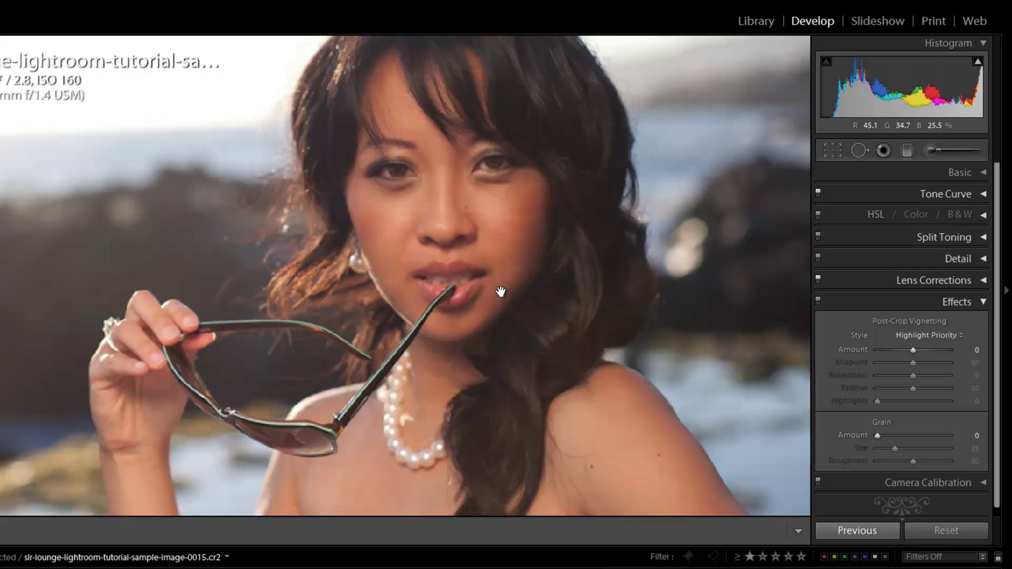
left_click_drag(451, 282, 541, 301)
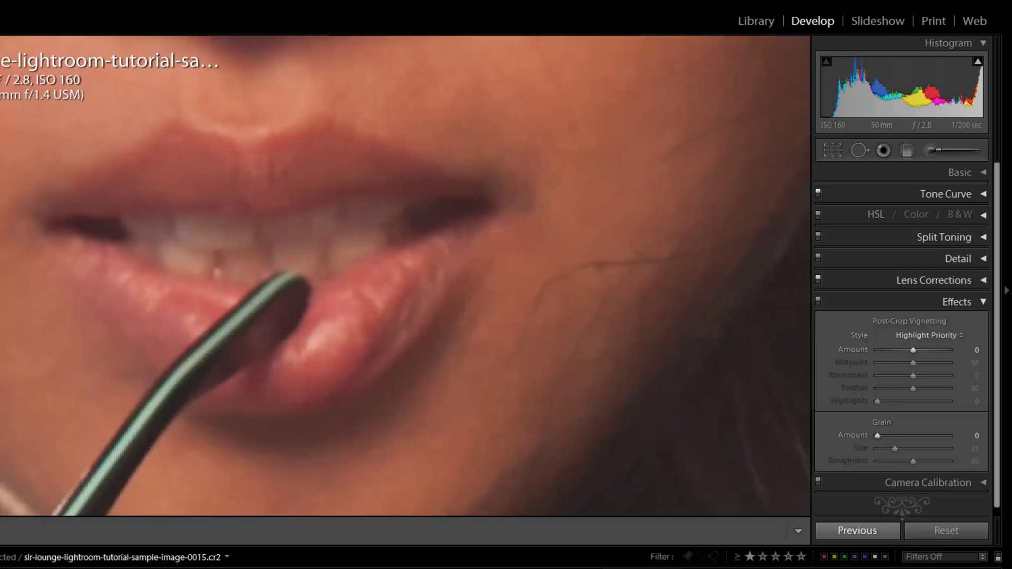
key("ctrl+minus")
left_click_drag(264, 208, 750, 126)
mouse_move(479, 265)
left_mouse_down()
mouse_move(524, 242)
mouse_move(558, 254)
mouse_move(490, 259)
left_mouse_up()
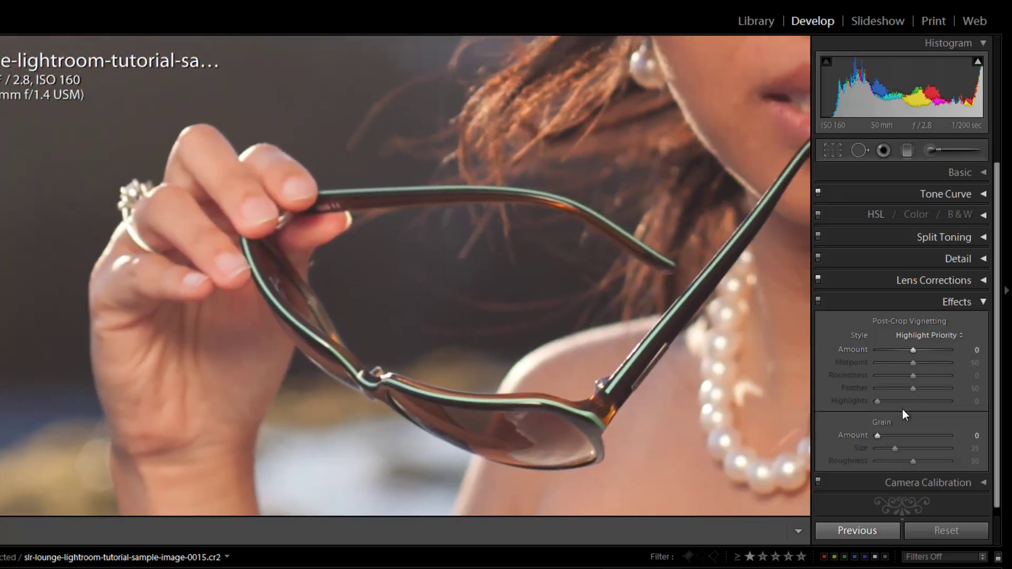
left_click_drag(897, 437, 926, 450)
double_click(867, 437)
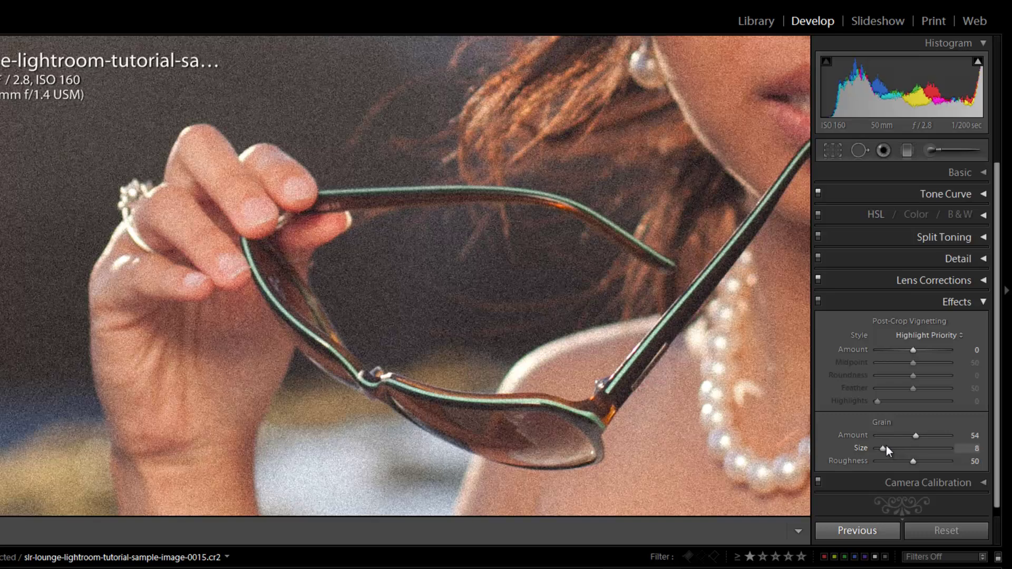
left_click_drag(884, 446, 931, 455)
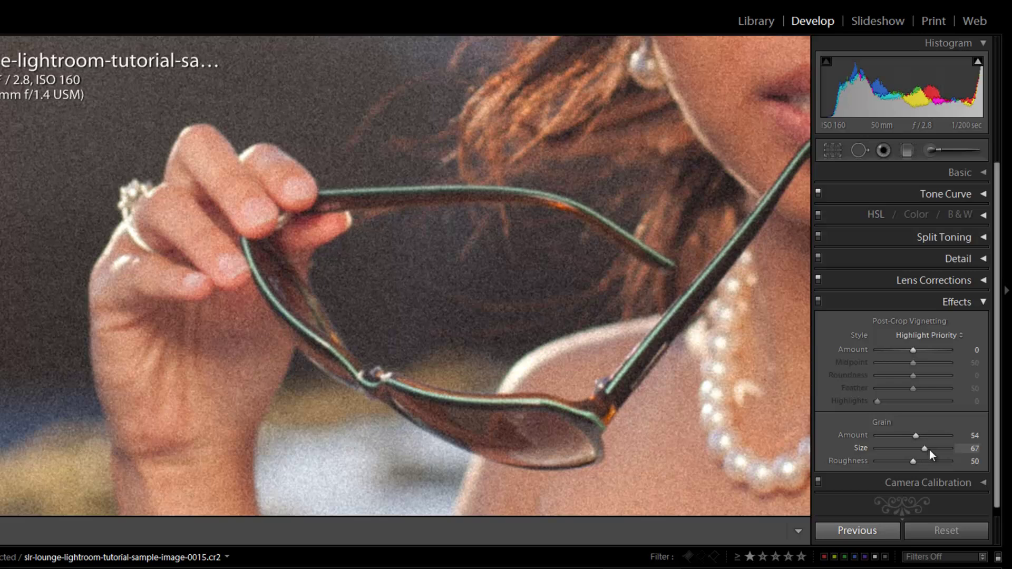
left_click(580, 359)
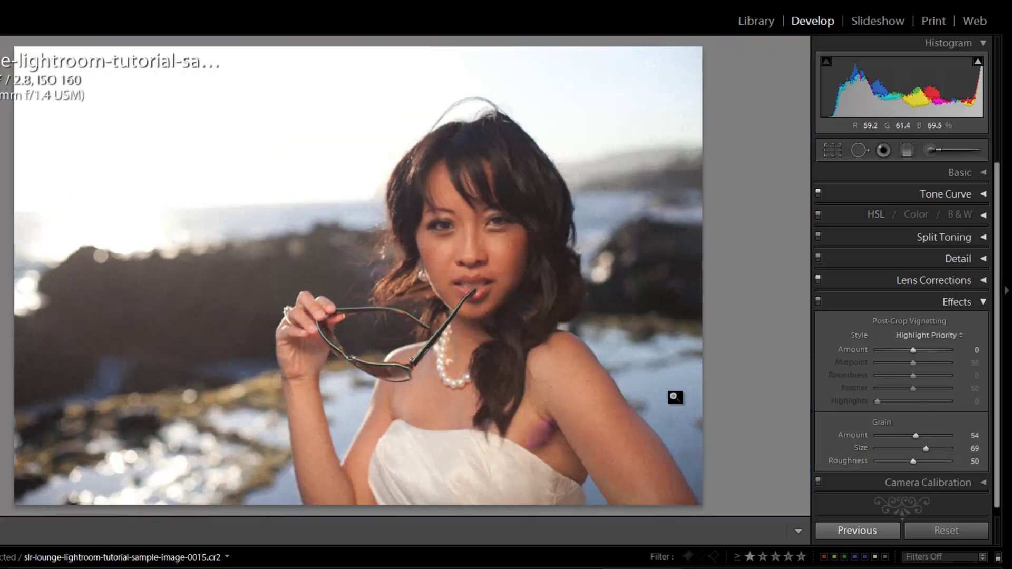
- Test maximum grain Size and Amount up close, then lower them to Amount 33 and Size 37
left_click_drag(923, 447, 959, 448)
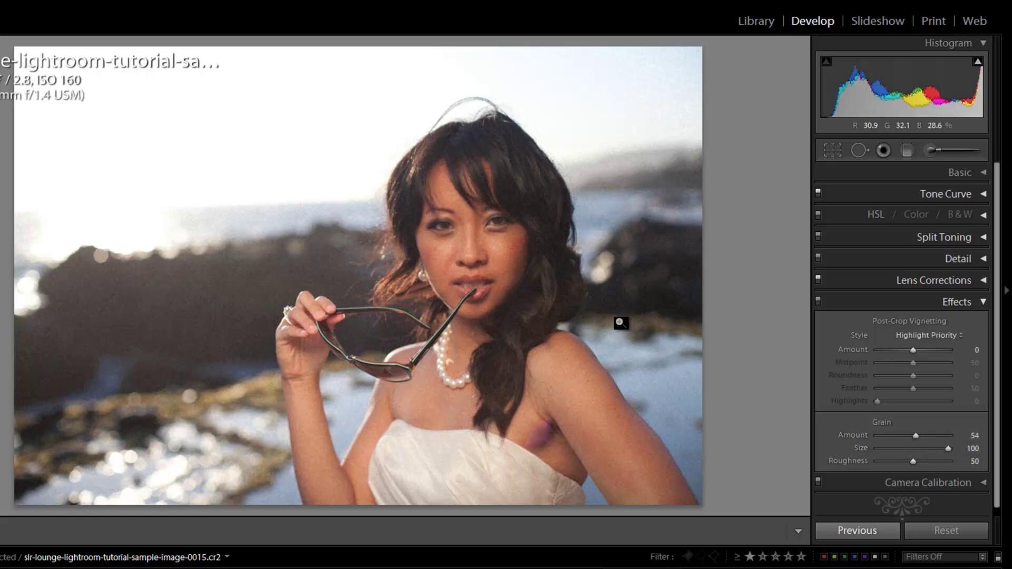
left_click(319, 341)
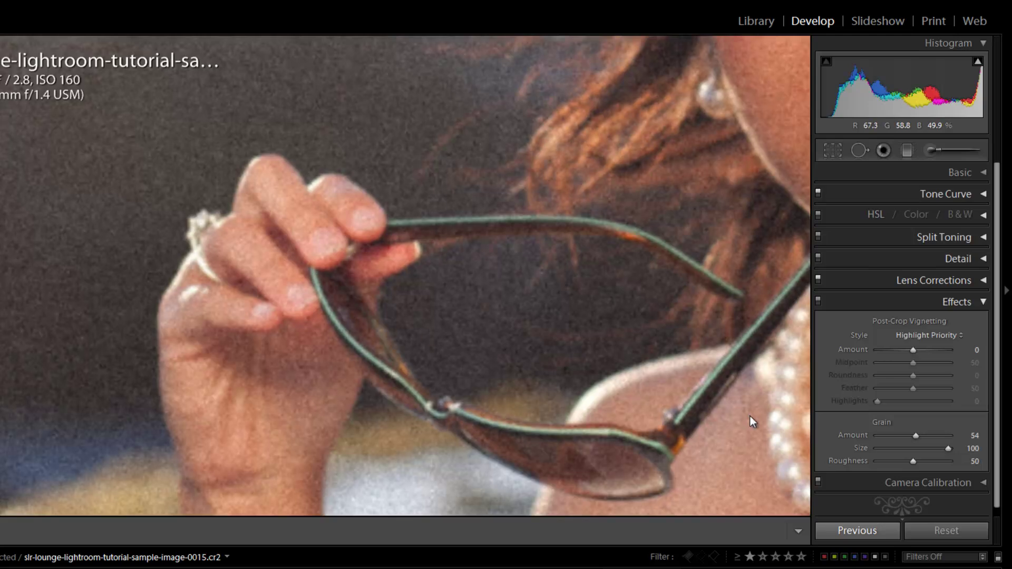
left_click_drag(923, 435, 951, 433)
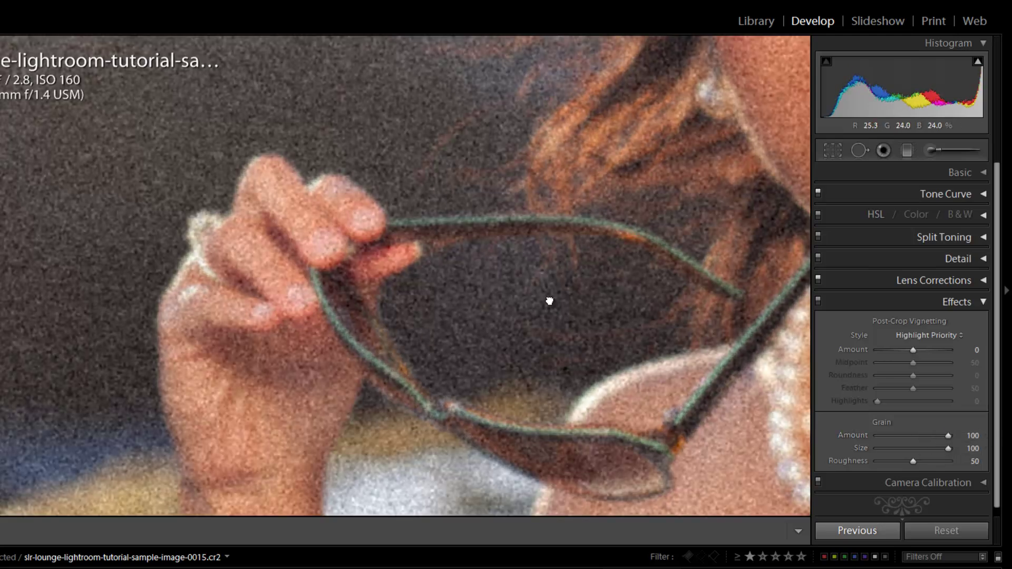
left_click(327, 352)
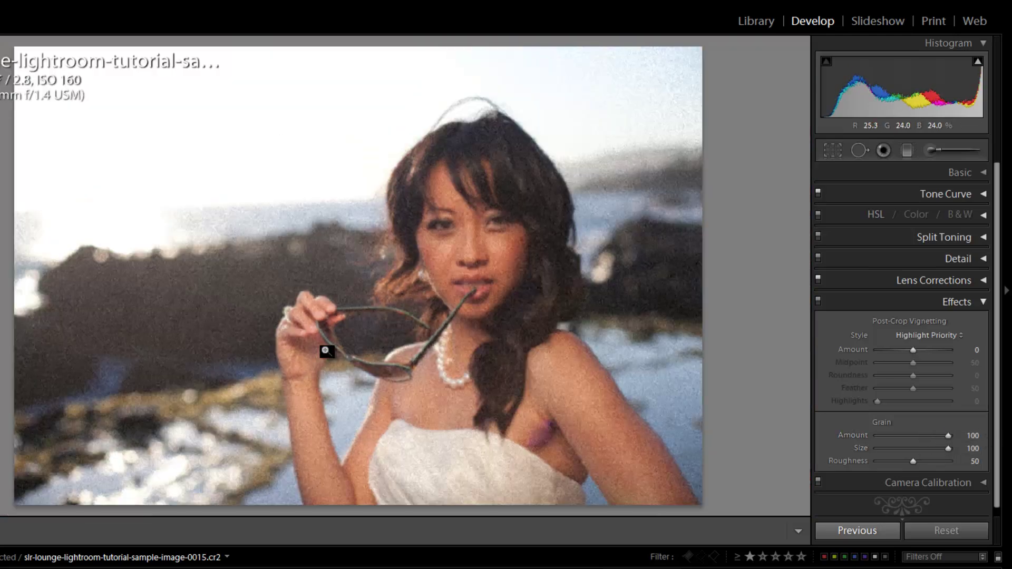
left_click(902, 440)
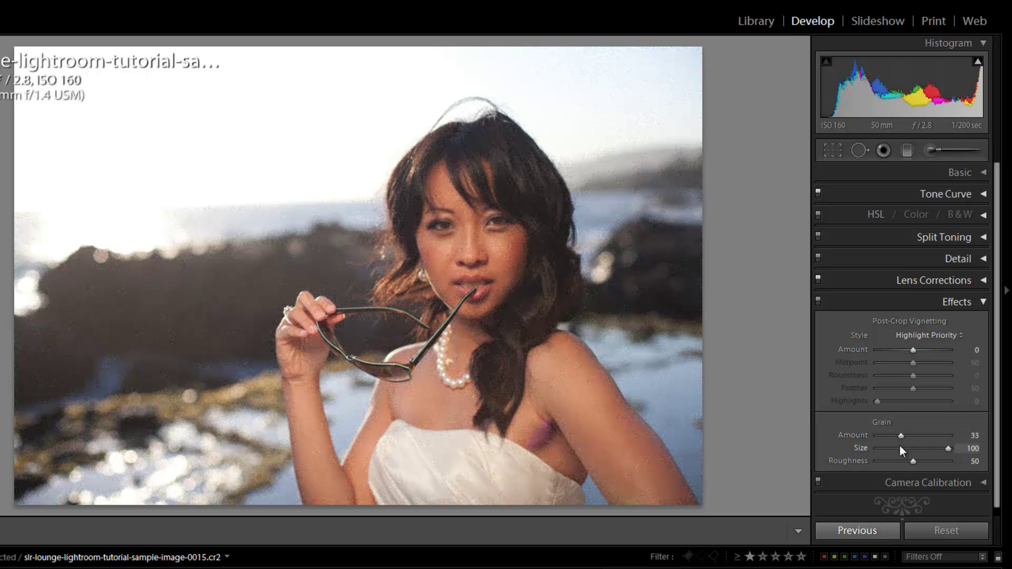
left_click(900, 448)
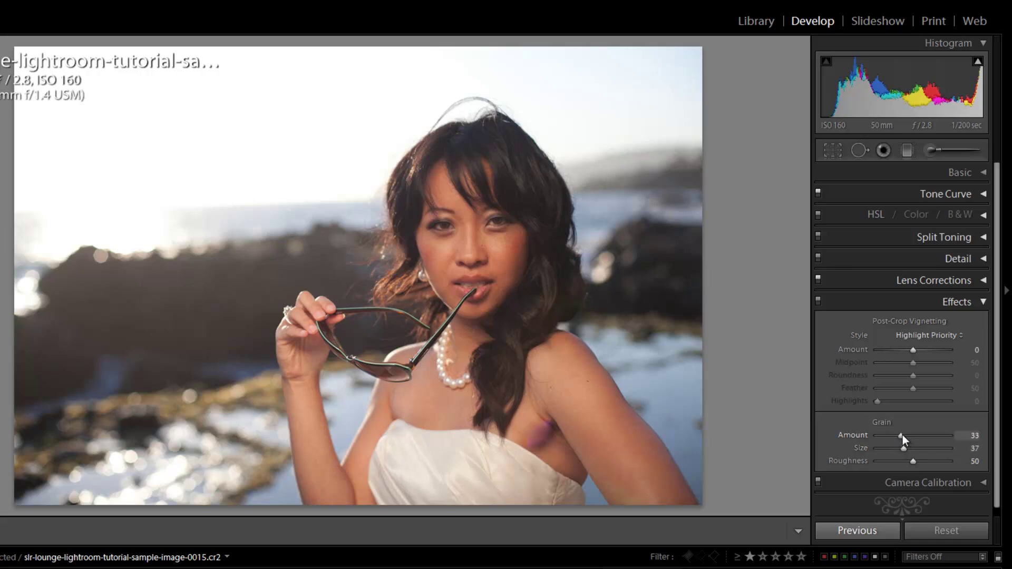
- Test grain Roughness at an extreme on the hand, settle on 41, and return to Fit view
left_click(316, 328)
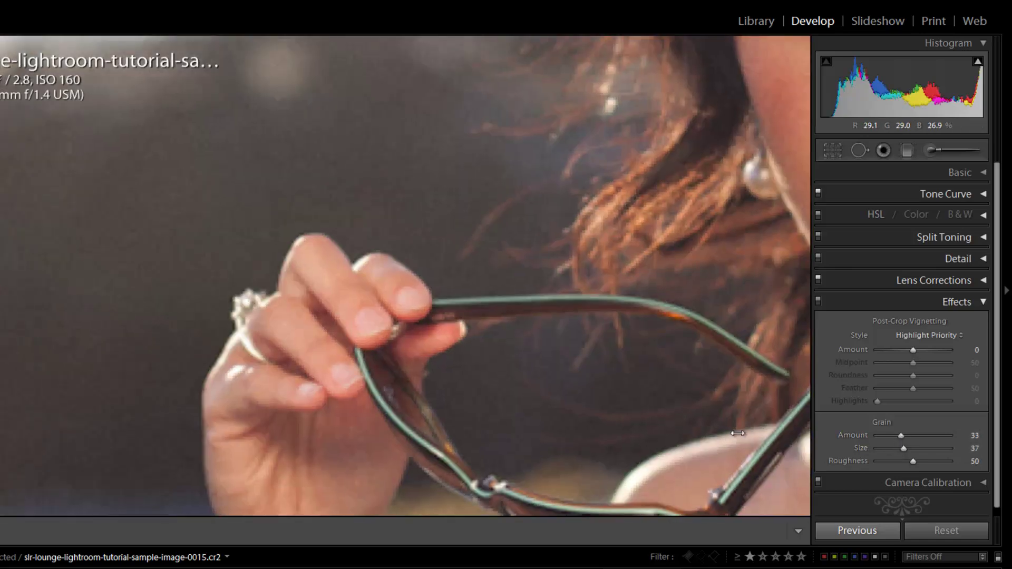
left_click_drag(912, 462, 844, 465)
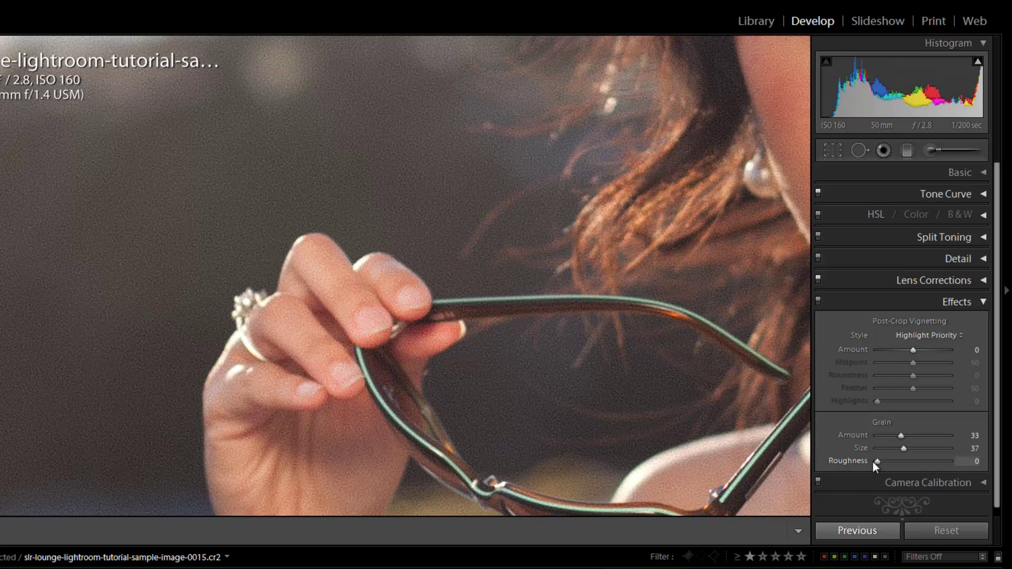
left_click_drag(877, 462, 1001, 472)
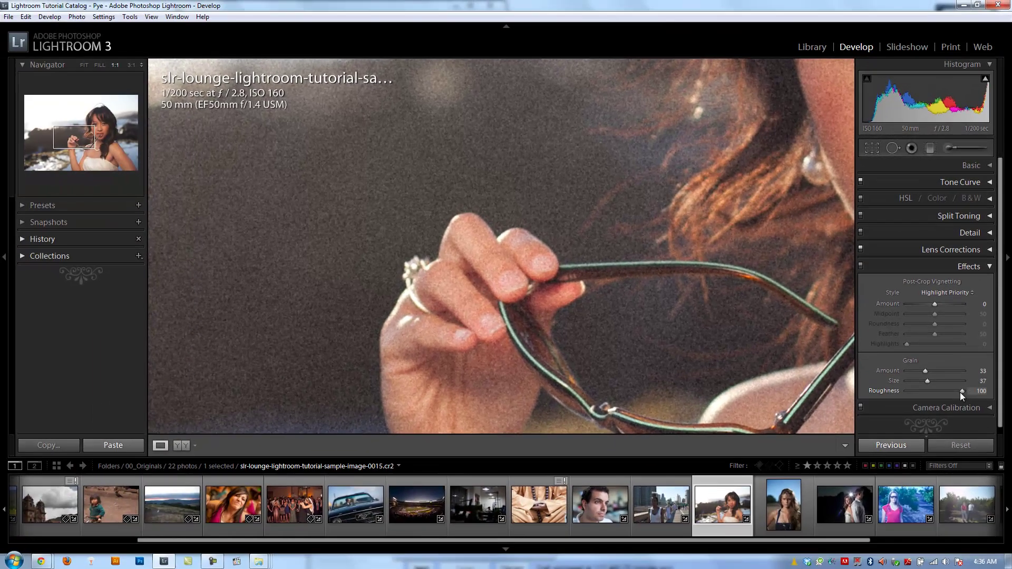
left_click(596, 250)
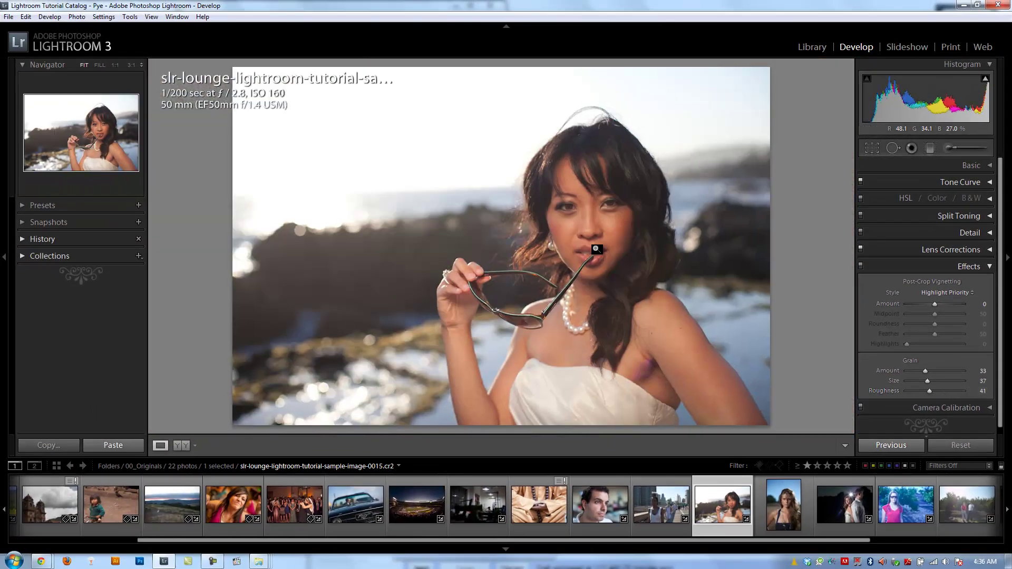